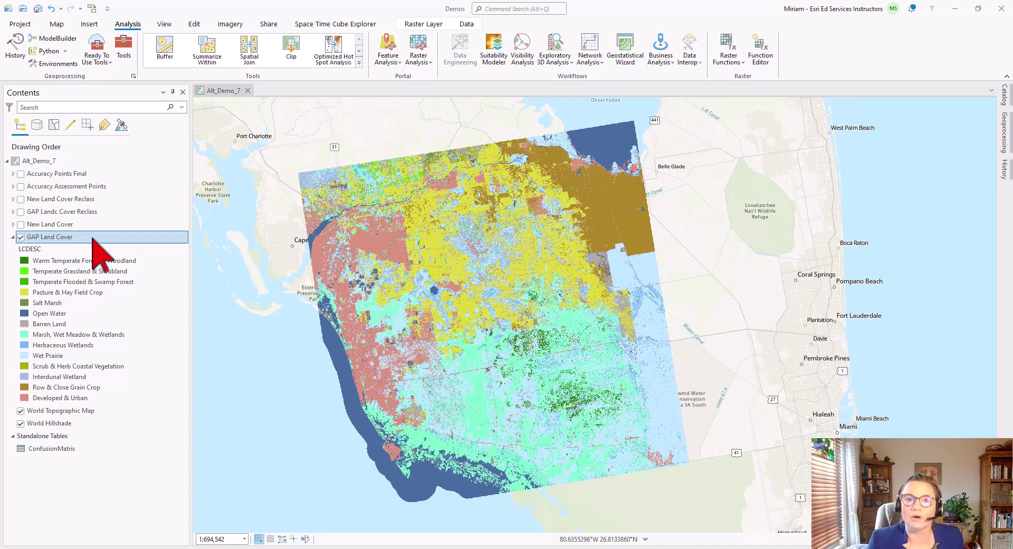
Display the New Land Cover layer and expand its legend to compare its classes with those of GAP Land Cover.
left_click(20, 224)
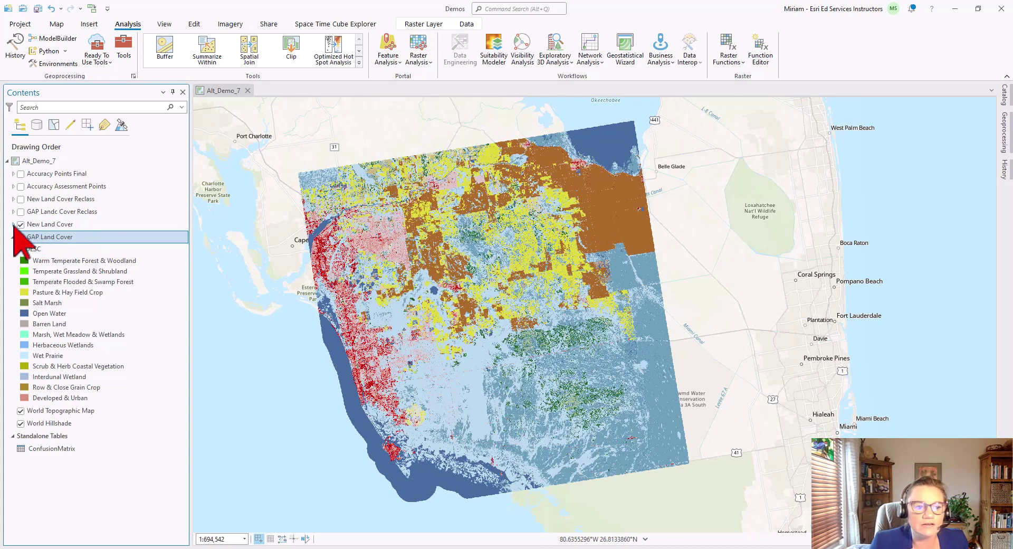
left_click(13, 225)
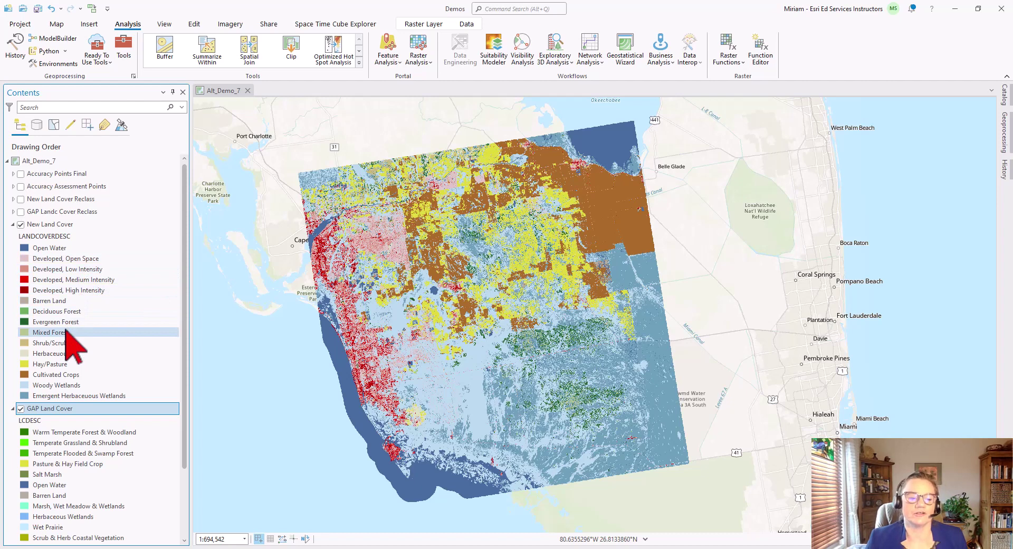
scroll(186, 459, "down", 3)
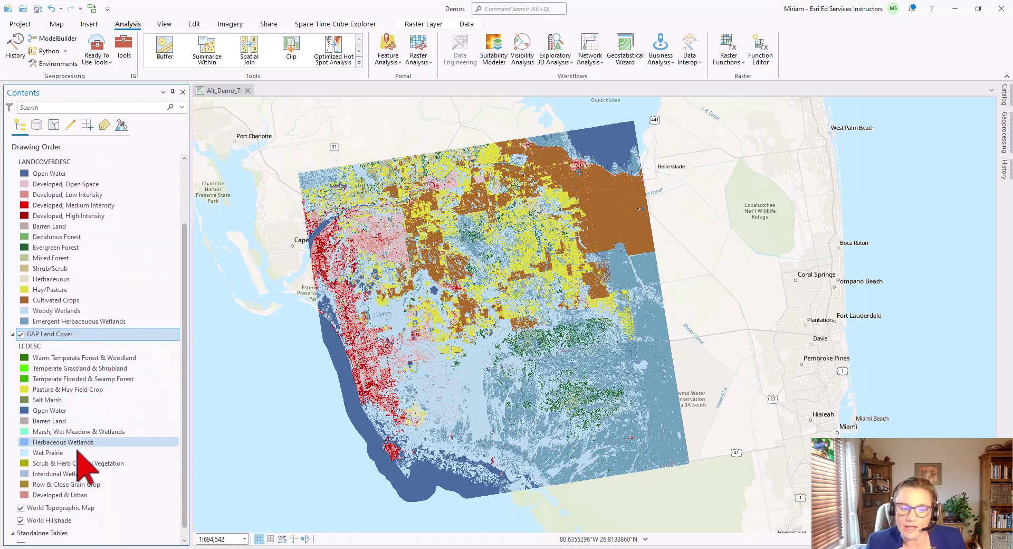
Hide the GAP Land Cover and New Land Cover layers and collapse their legends.
left_click(20, 334)
left_click(13, 333)
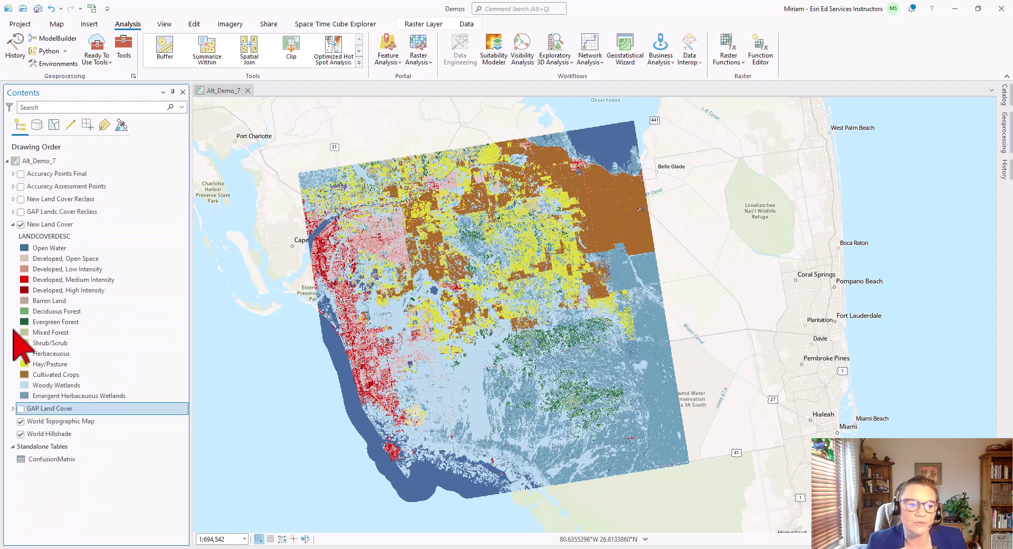
left_click(16, 224)
left_click(20, 224)
left_click(13, 224)
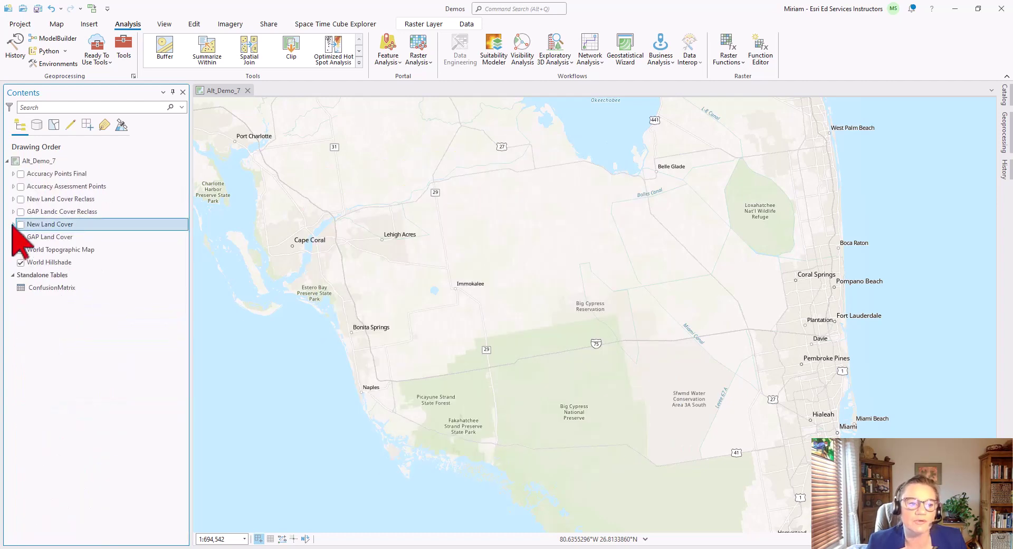
Display the GAP Landc Cover Reclass and New Land Cover Reclass layers and expand both legends.
left_click(21, 212)
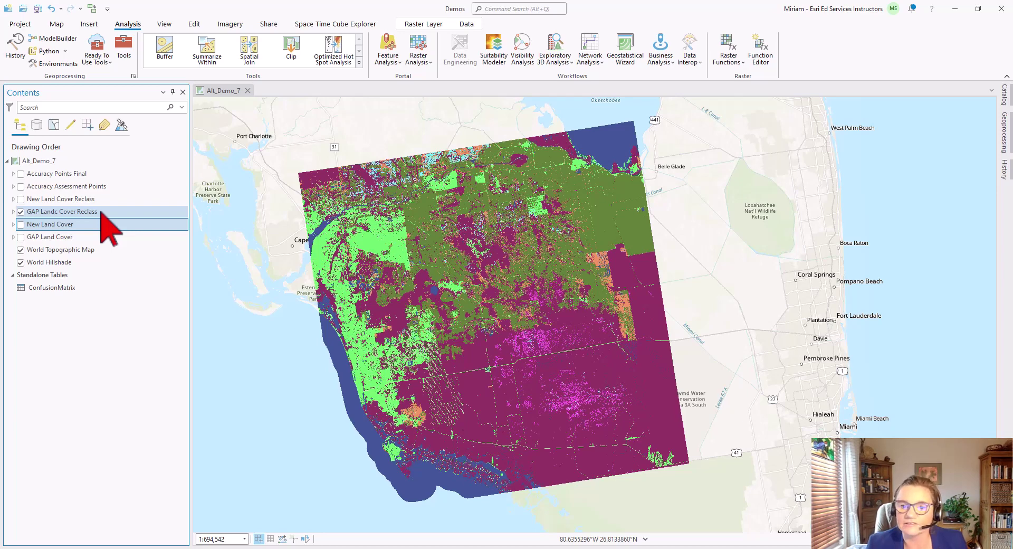
left_click(13, 211)
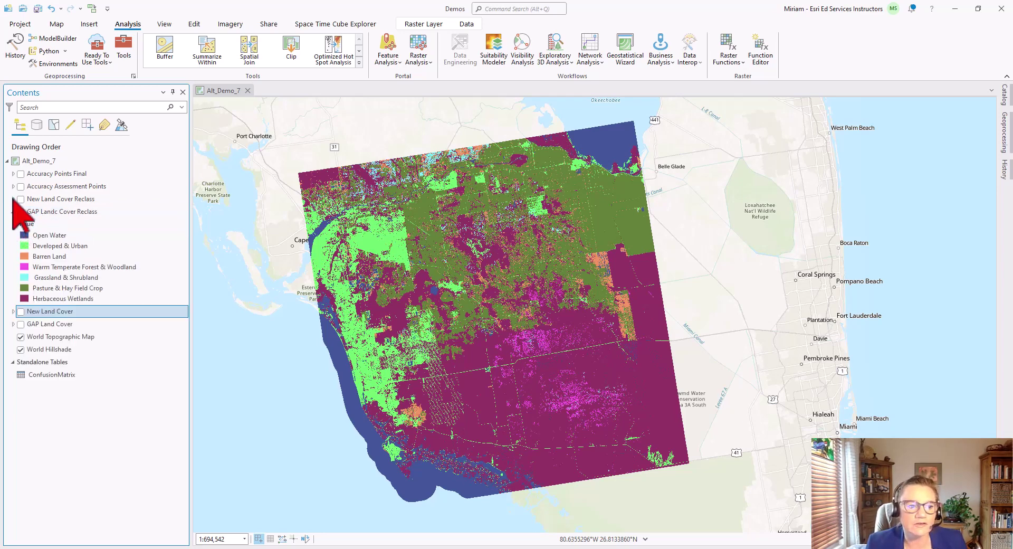
left_click(13, 198)
left_click(20, 199)
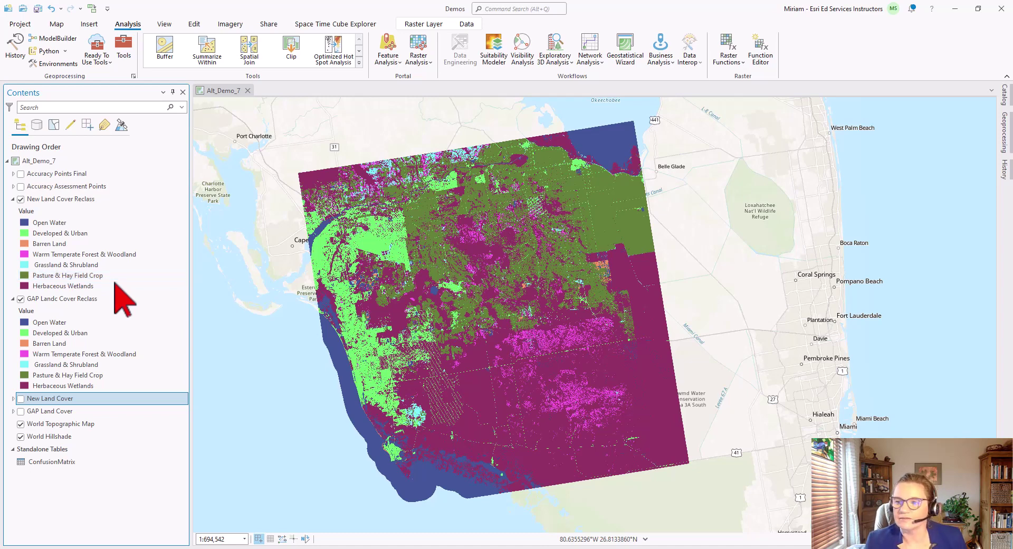
Reopen the latest Create Accuracy Assessment Points run from the geoprocessing history, choose Ground truth as target field, and review the sampling strategy options.
left_click(1004, 169)
mouse_move(903, 232)
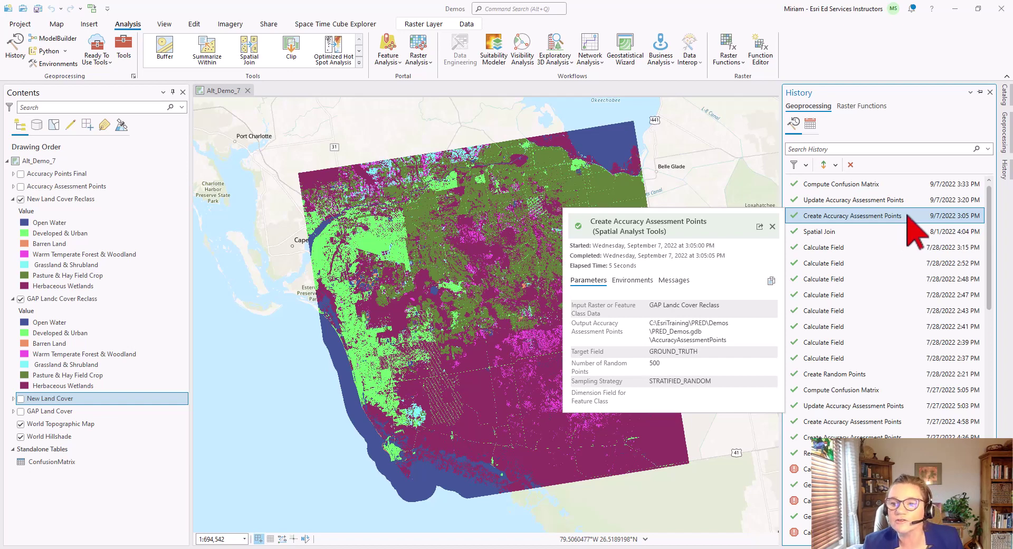
double_click(907, 215)
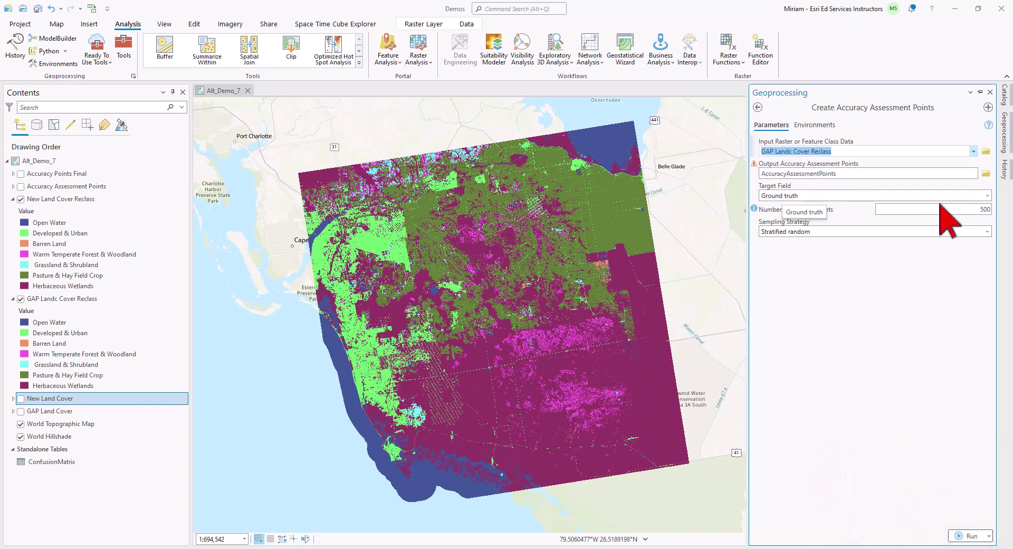
left_click(987, 196)
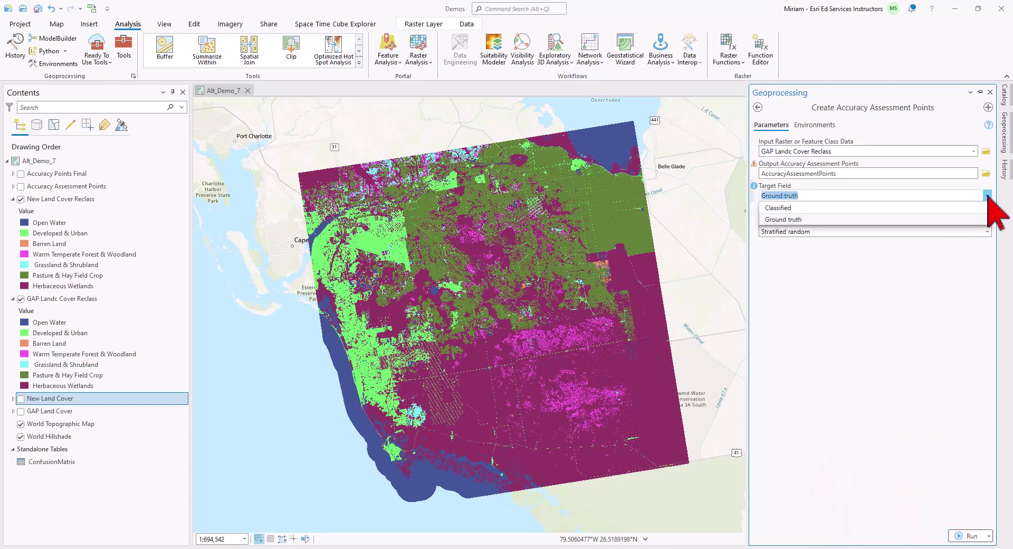
left_click(805, 220)
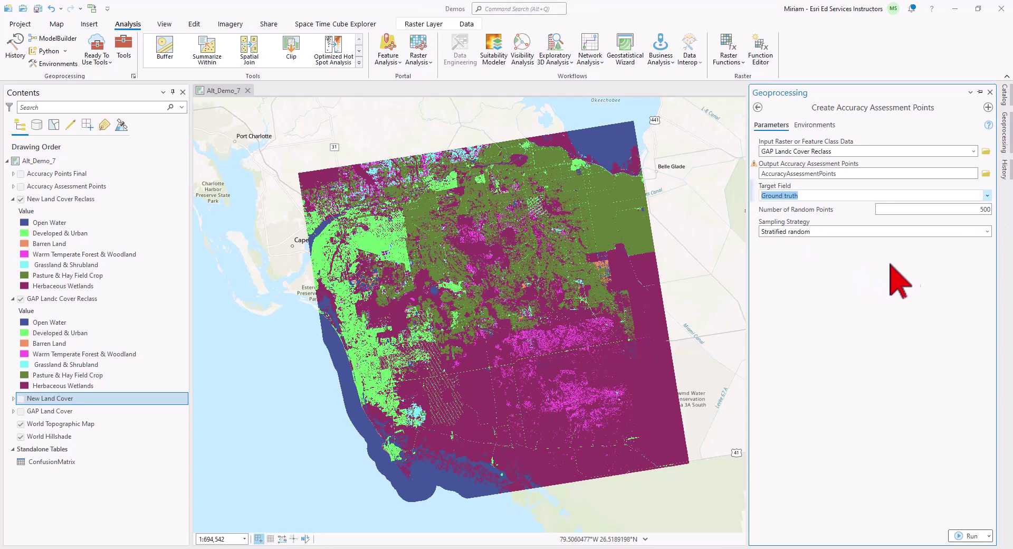
left_click(987, 232)
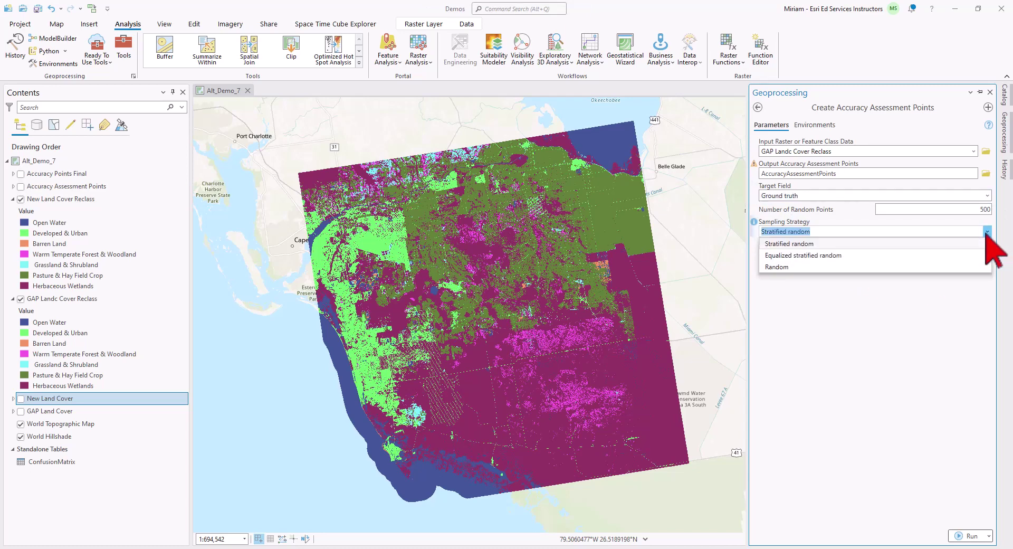
left_click(986, 233)
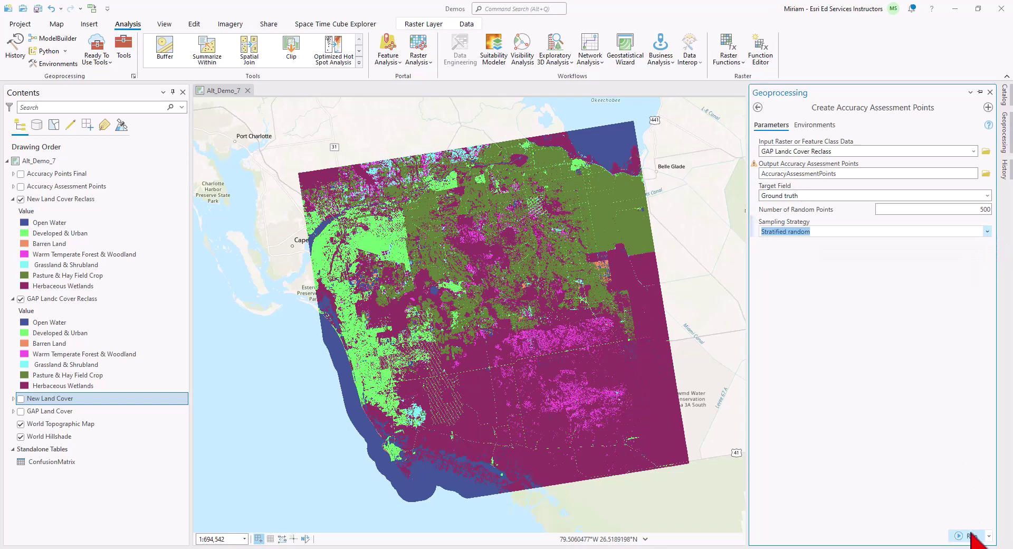
Display the Accuracy Assessment Points layer on the map and open its attribute table.
left_click(20, 186)
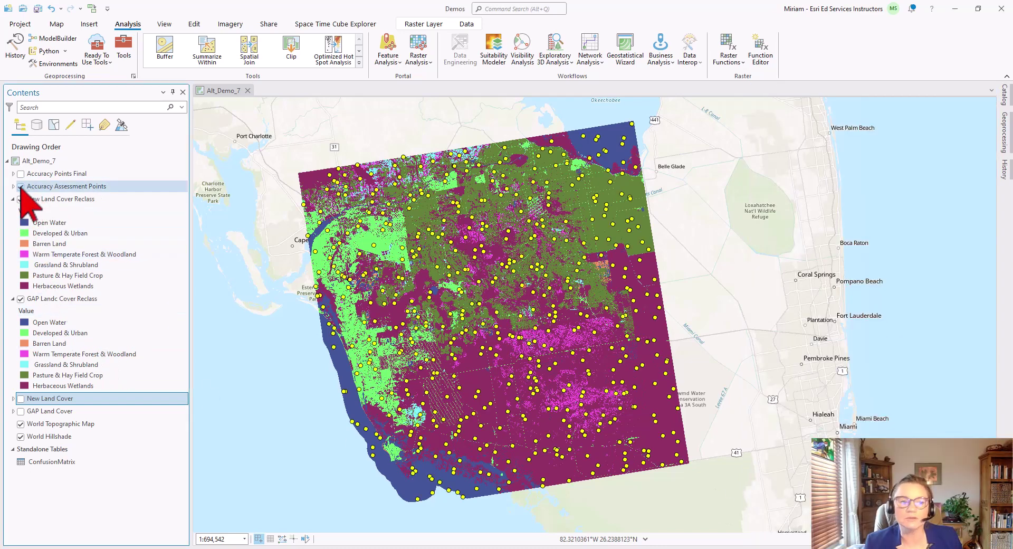
right_click(63, 188)
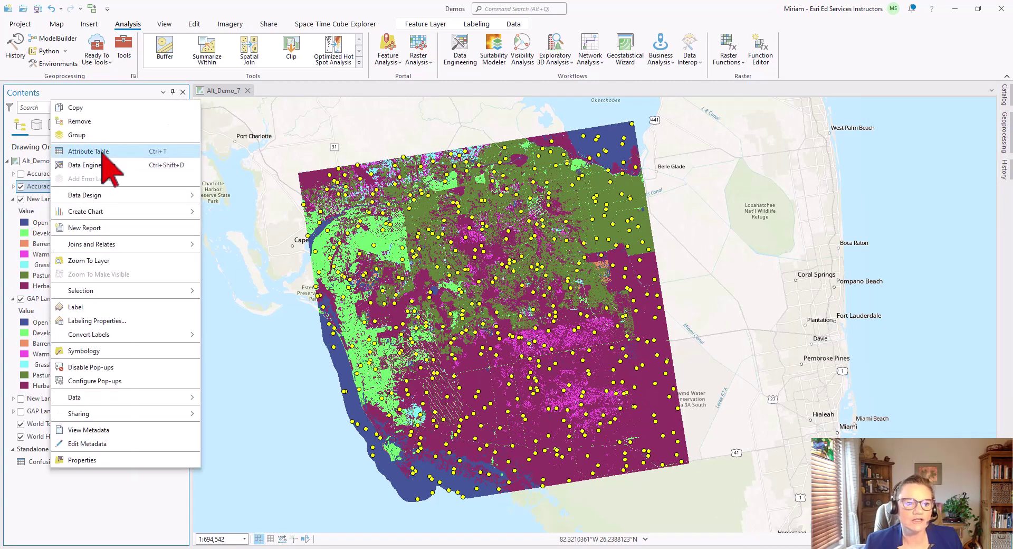
left_click(88, 152)
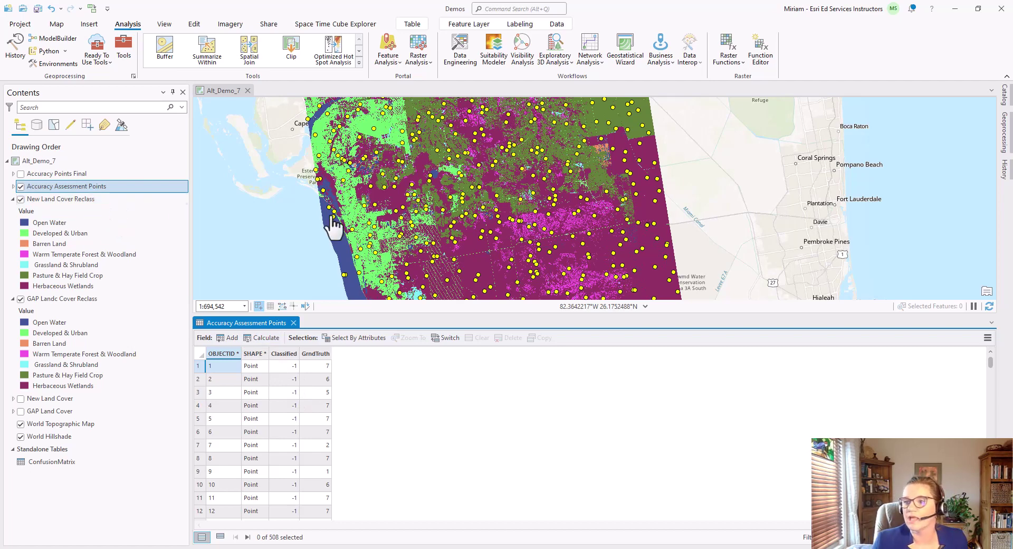
Reopen the latest Update Accuracy Assessment Points run from the geoprocessing history and choose Classified as its target field.
left_click(1004, 170)
mouse_move(827, 200)
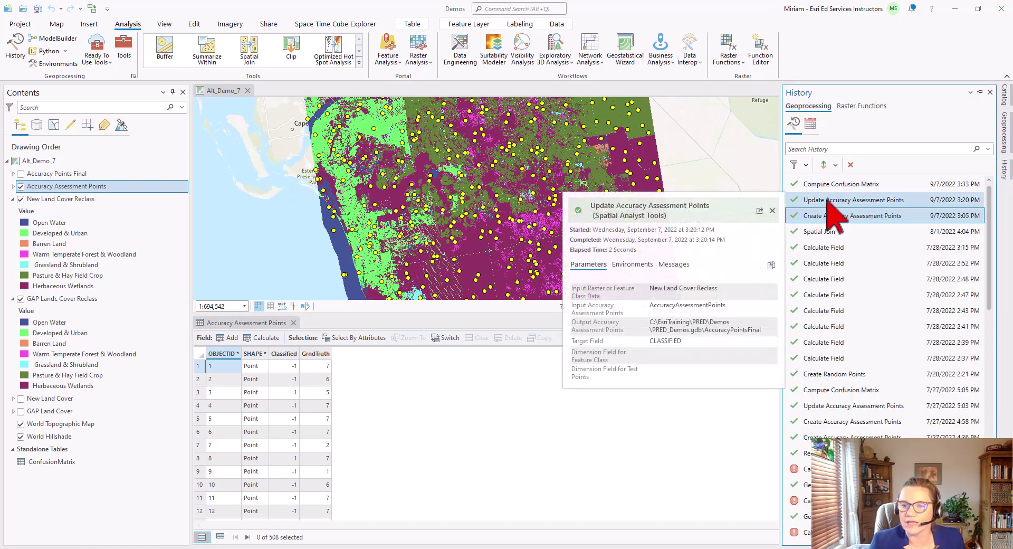
double_click(827, 200)
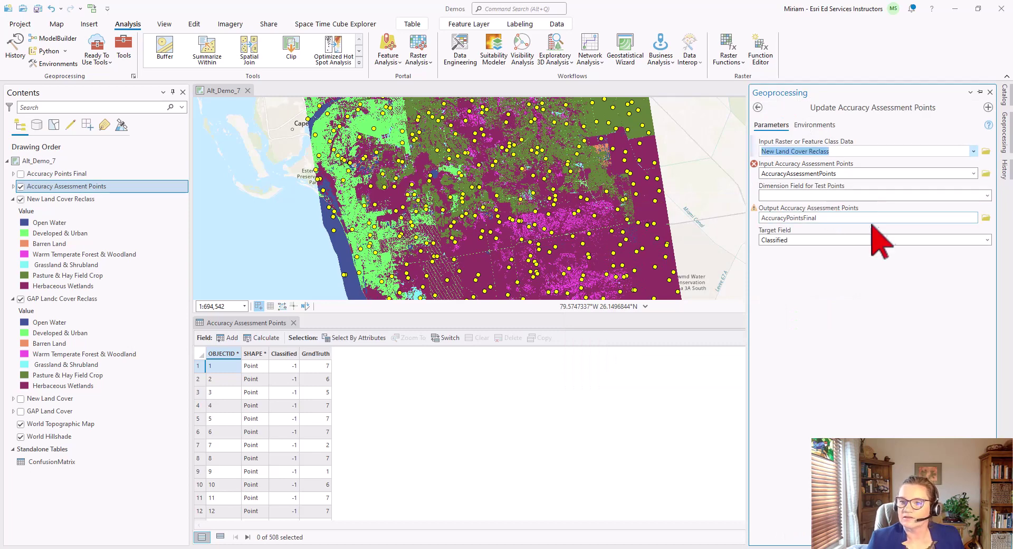
left_click(984, 242)
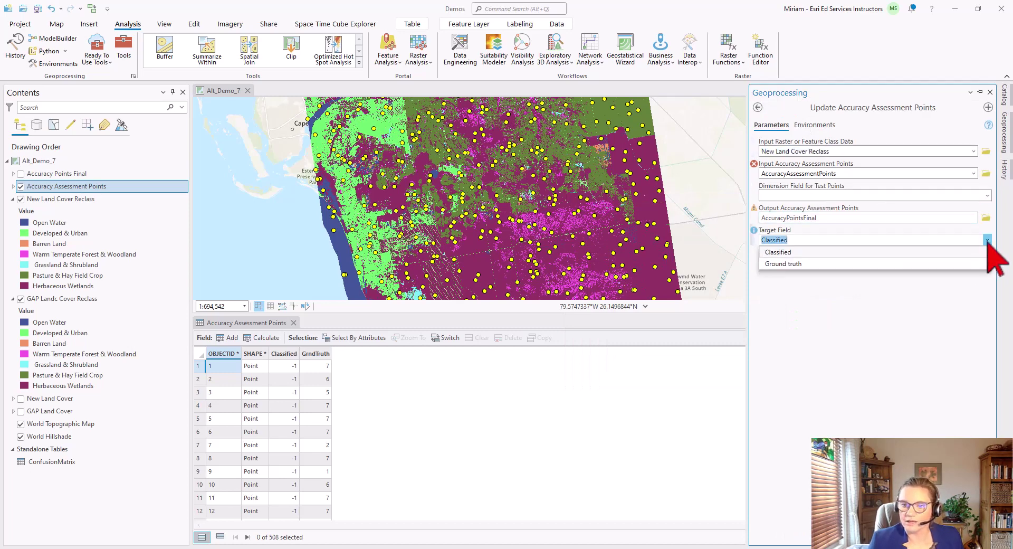
left_click(882, 253)
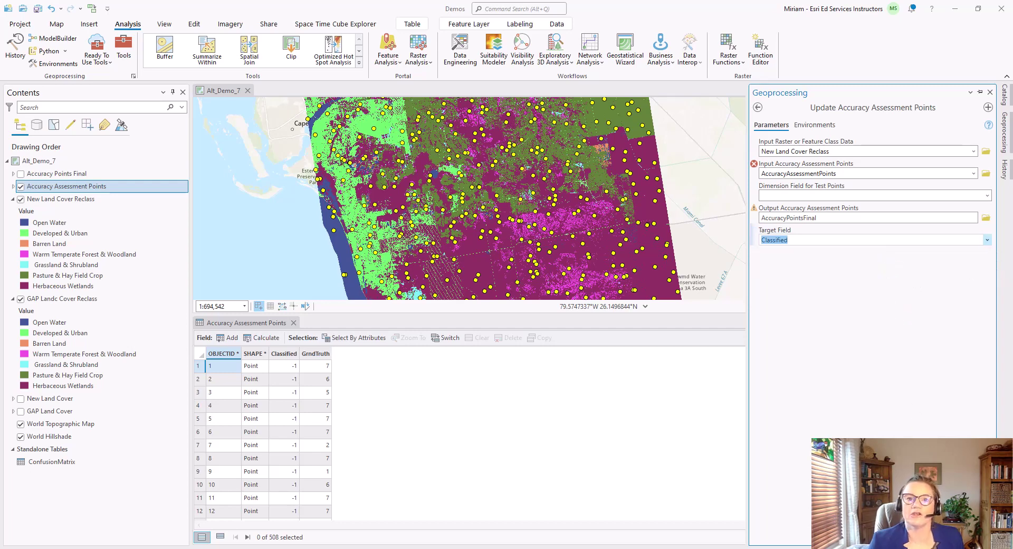
Display the Accuracy Points Final layer, expand its legend, and open its attribute table.
left_click(21, 174)
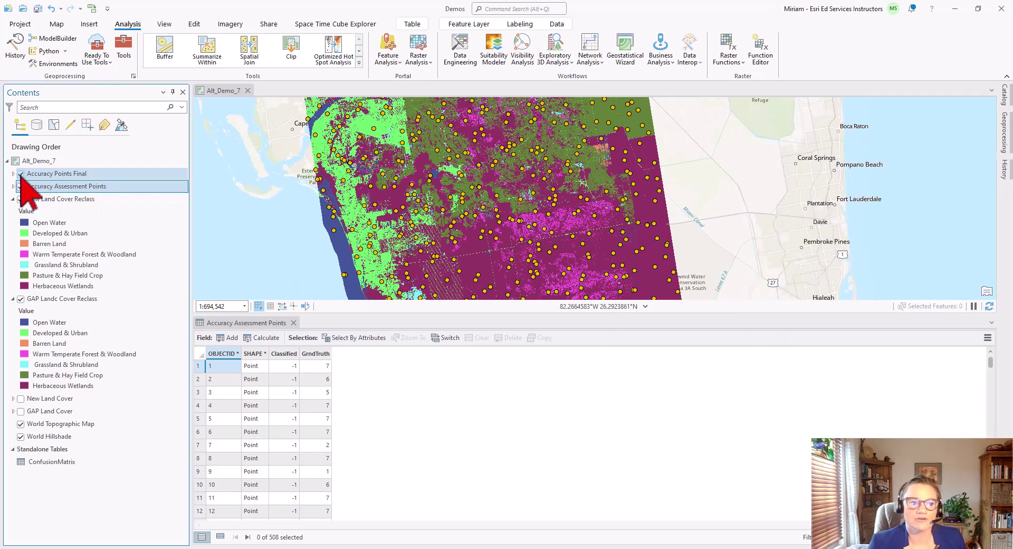
left_click(72, 174)
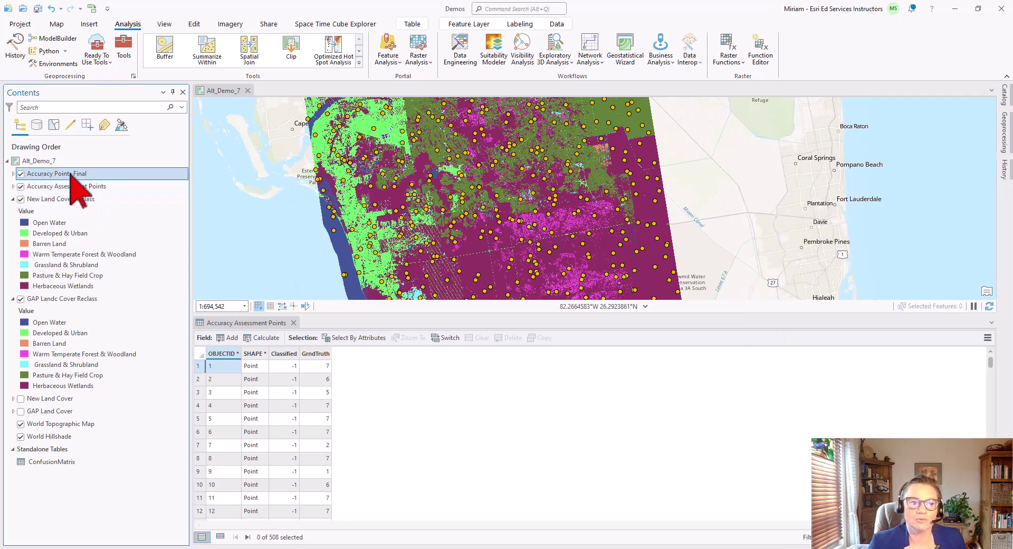
left_click(13, 173)
right_click(47, 174)
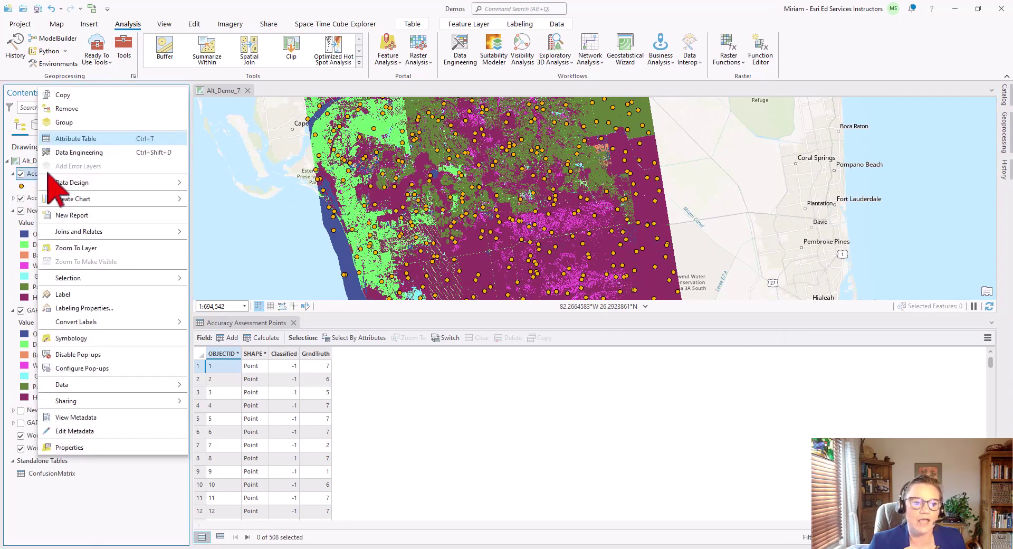
left_click(89, 139)
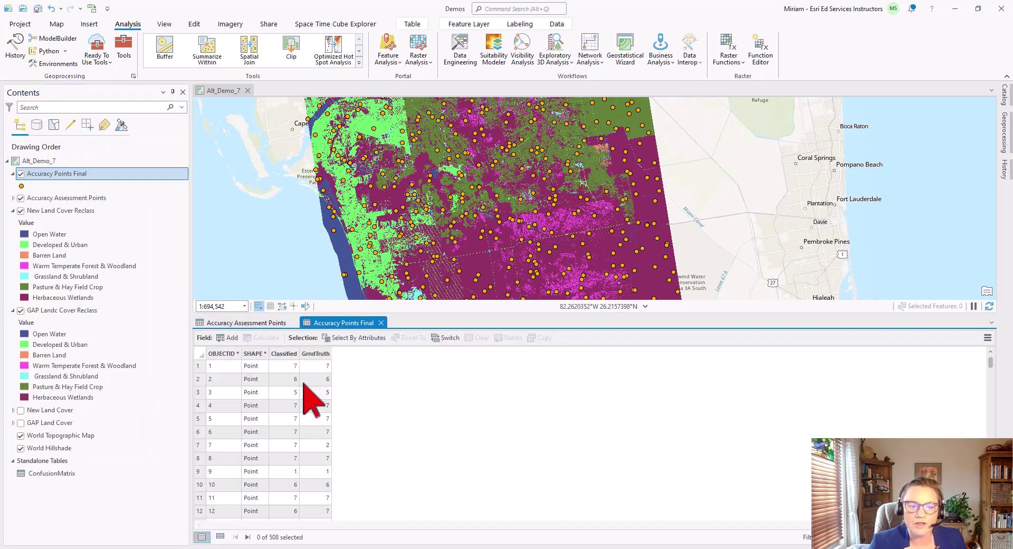
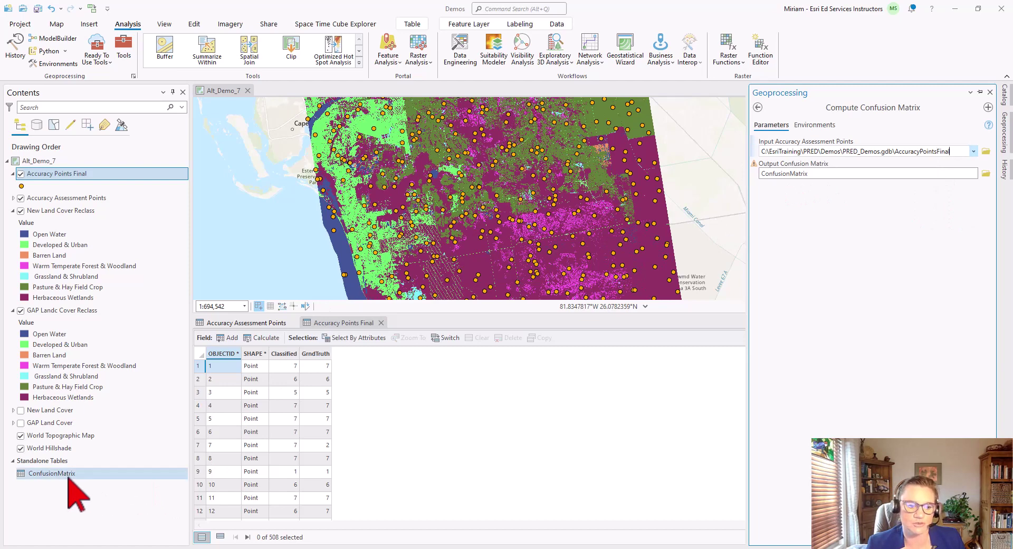
Open the ConfusionMatrix standalone table.
right_click(68, 472)
left_click(129, 193)
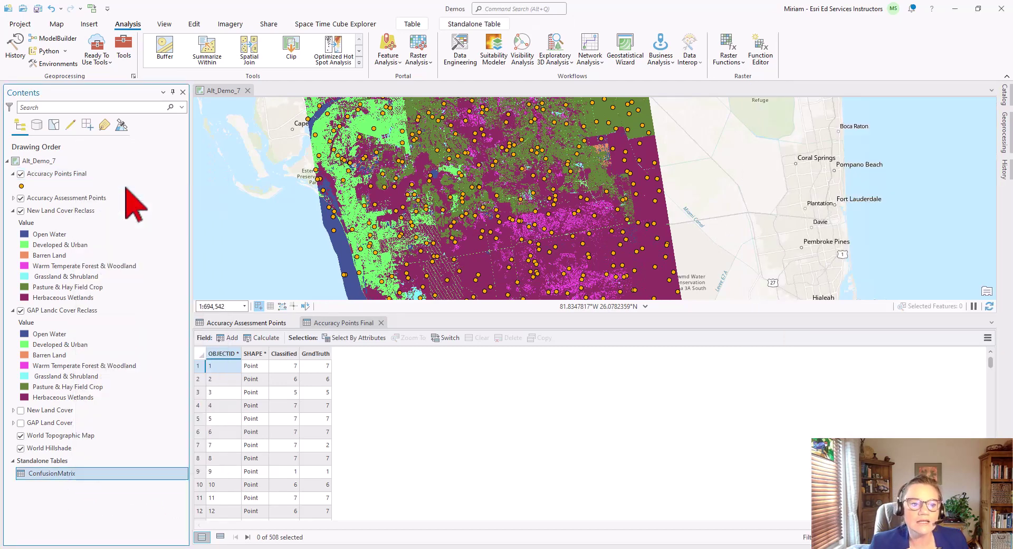